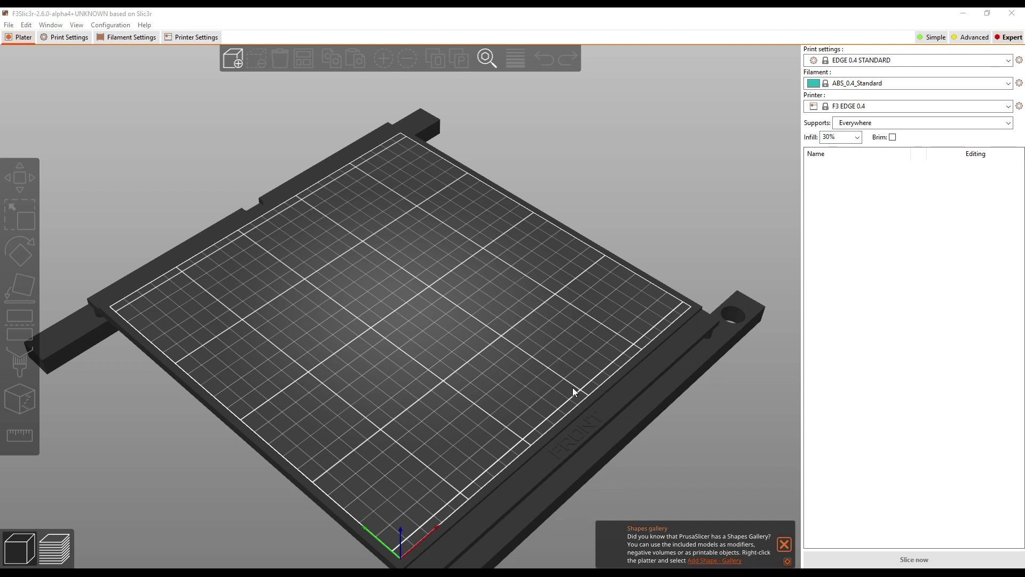
# Review the general preferences, including the automatic update of built-in presets, and accept them
pyautogui.click(120, 26)
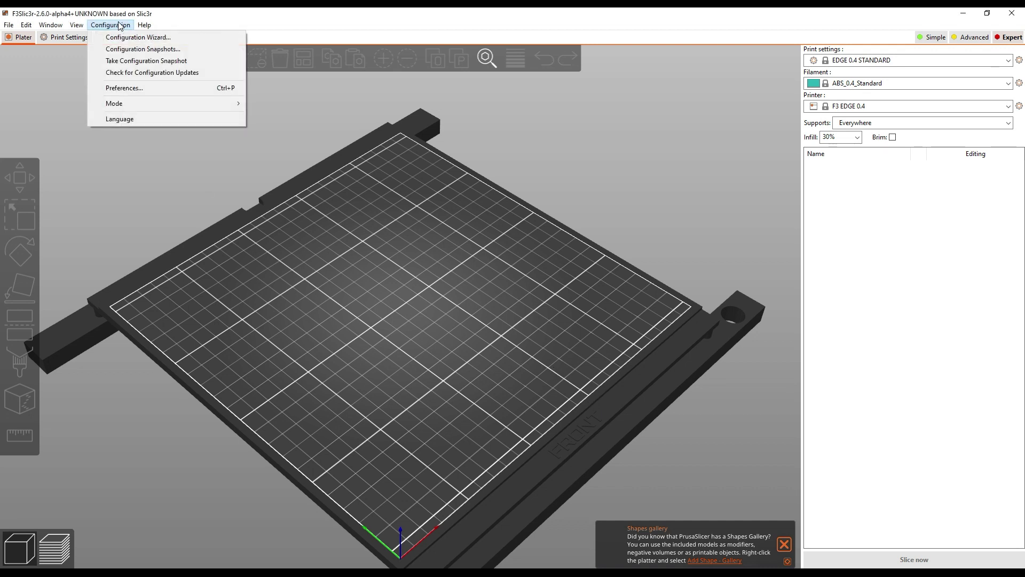
pyautogui.click(133, 88)
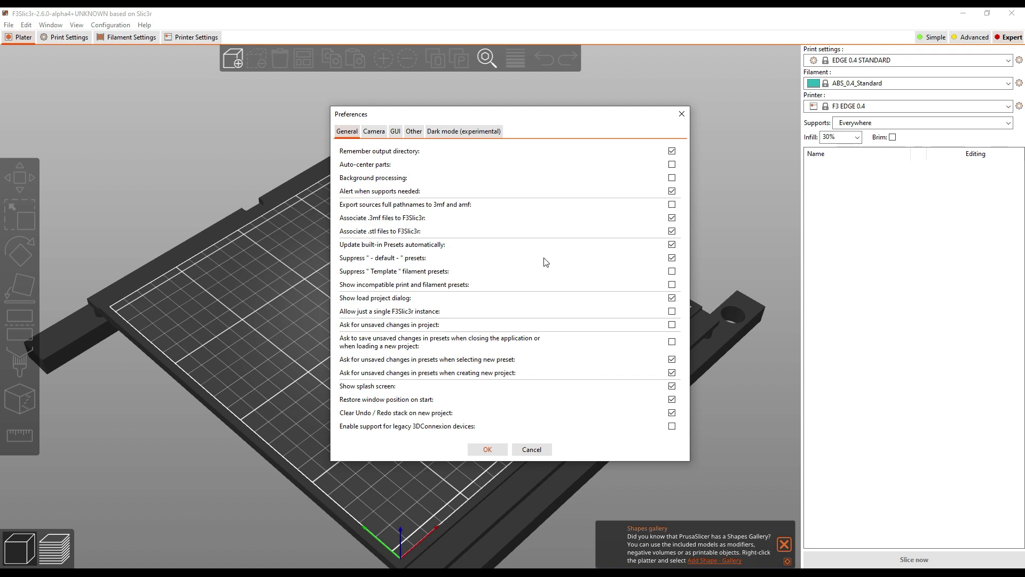
pyautogui.click(495, 448)
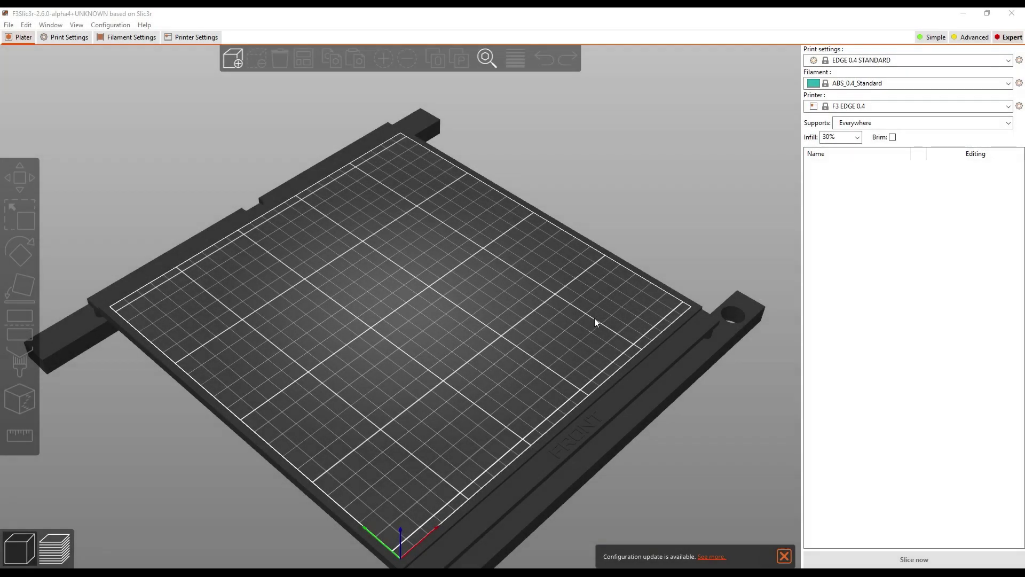
# Check for configuration updates and install the Fusion3 1.0.7 configuration bundle
pyautogui.click(111, 25)
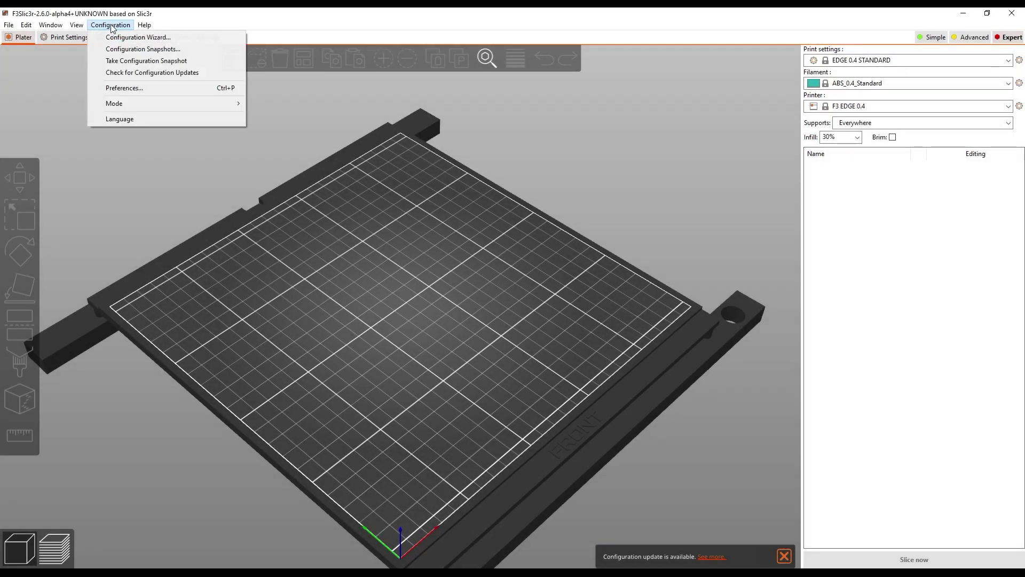
pyautogui.click(122, 72)
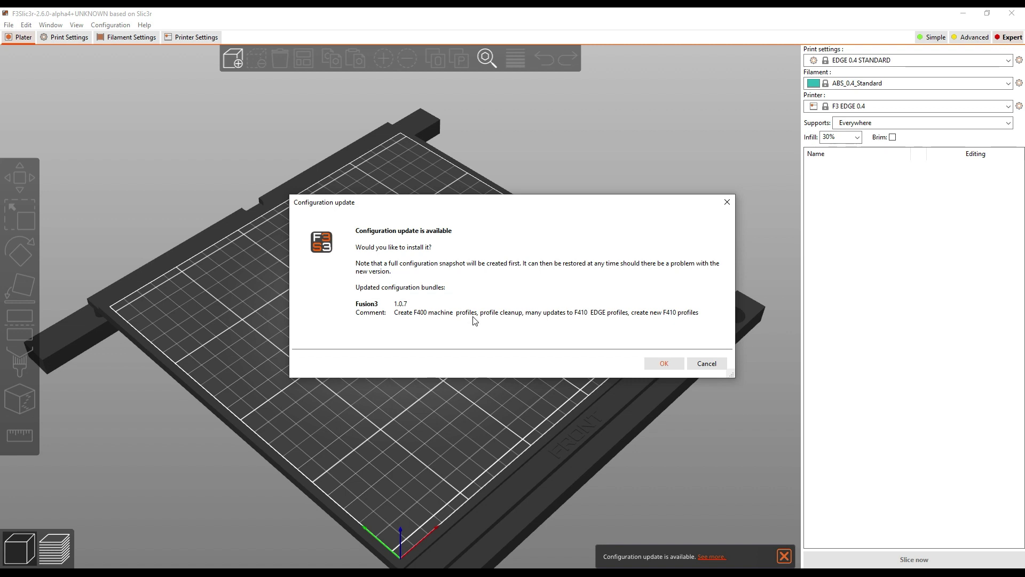
pyautogui.click(664, 362)
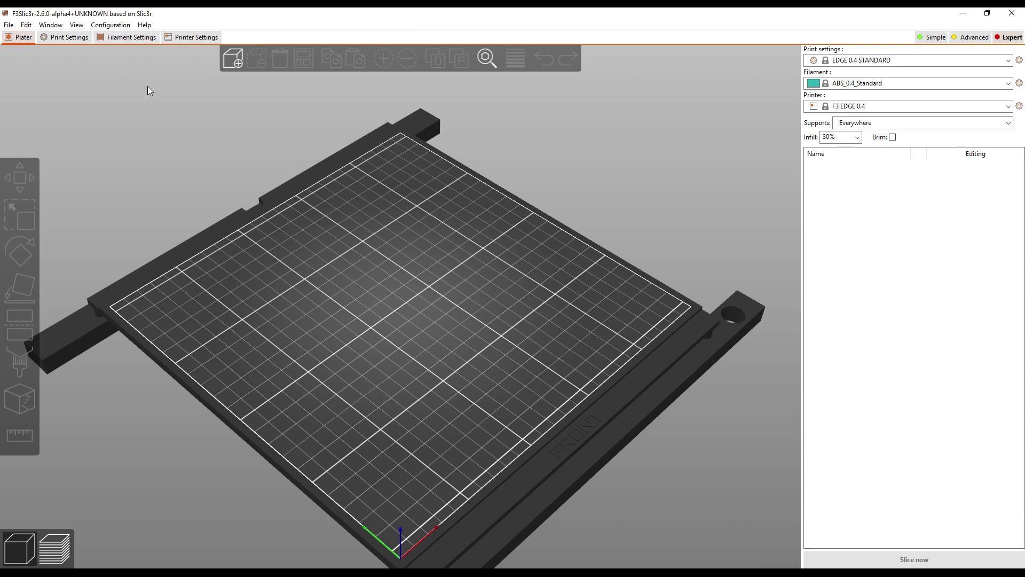
# Start the Configuration Wizard, enable removal of user profiles, and continue to the printer selection
pyautogui.click(110, 25)
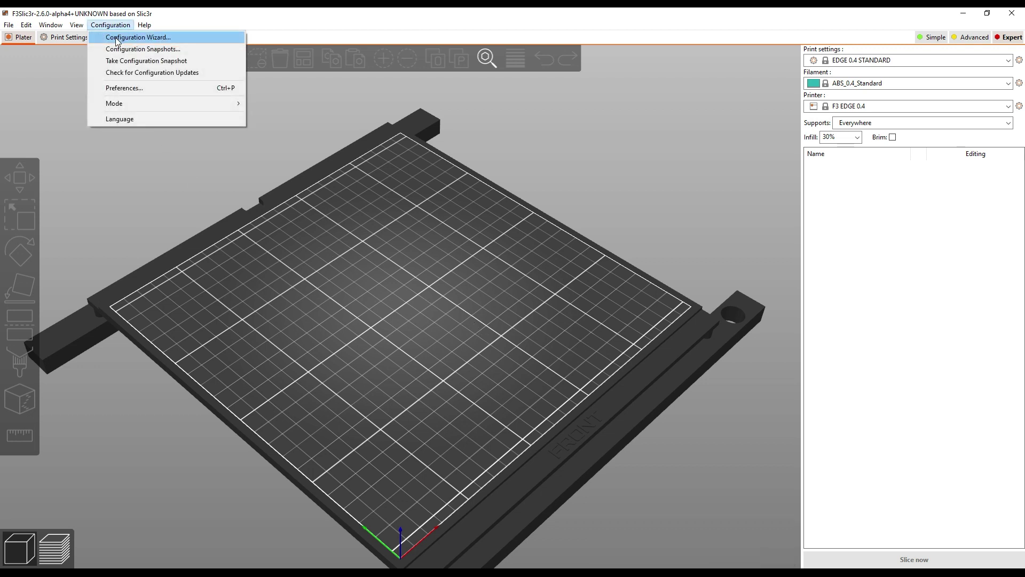
pyautogui.click(117, 39)
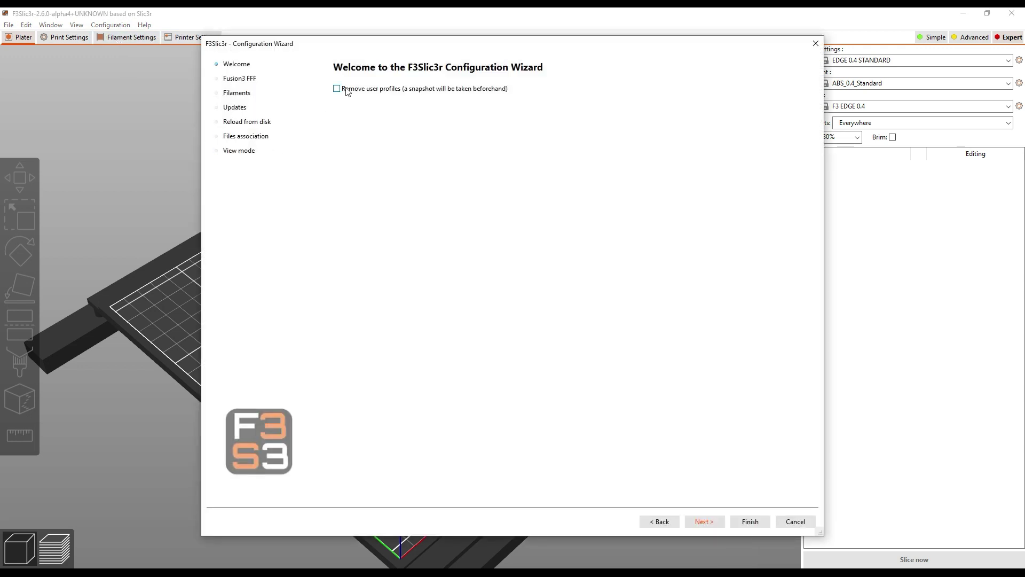
pyautogui.click(338, 88)
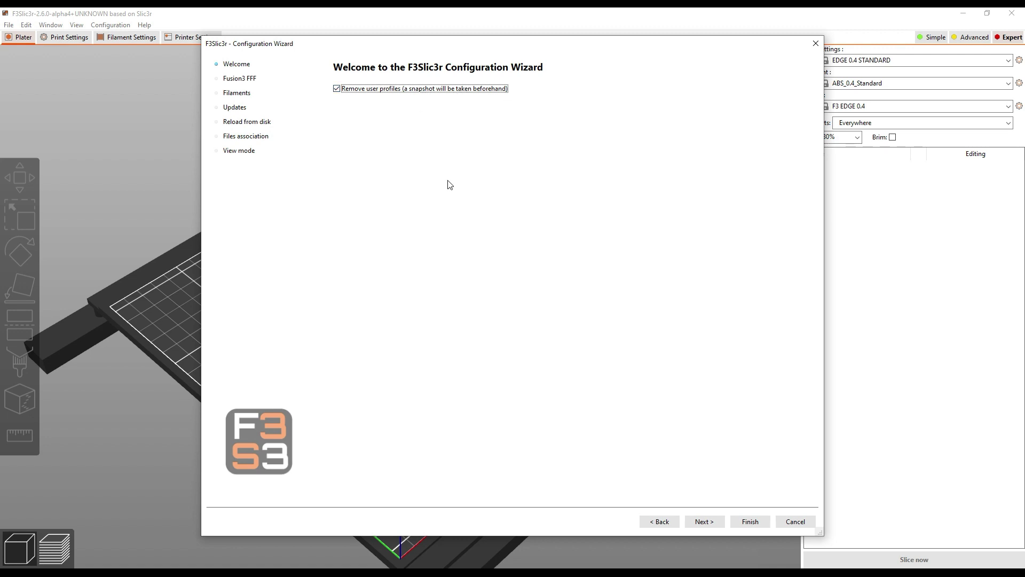
pyautogui.click(702, 522)
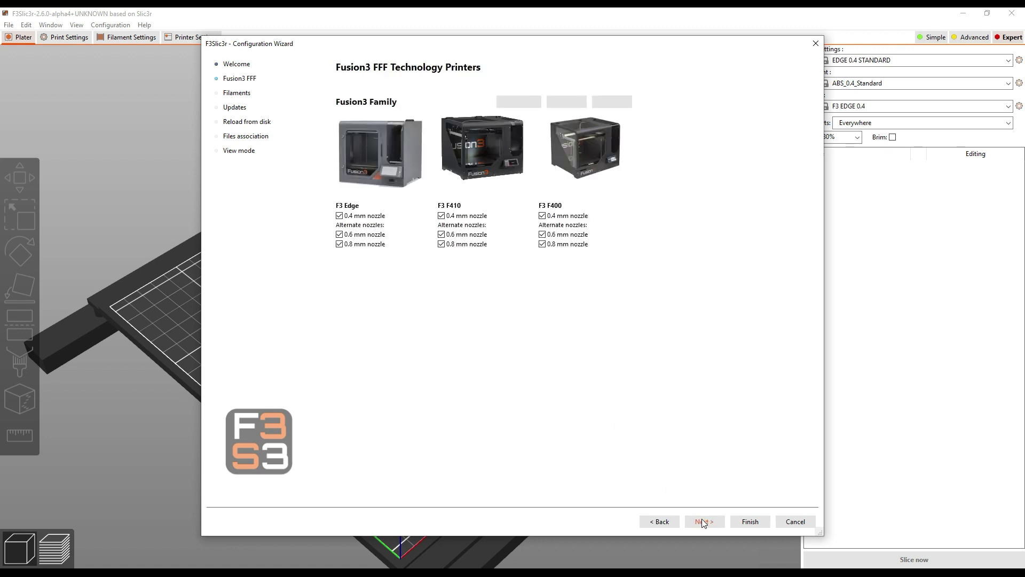
# Enable all nozzle variants of the Fusion3 printers and all filament profiles in the wizard
pyautogui.click(566, 102)
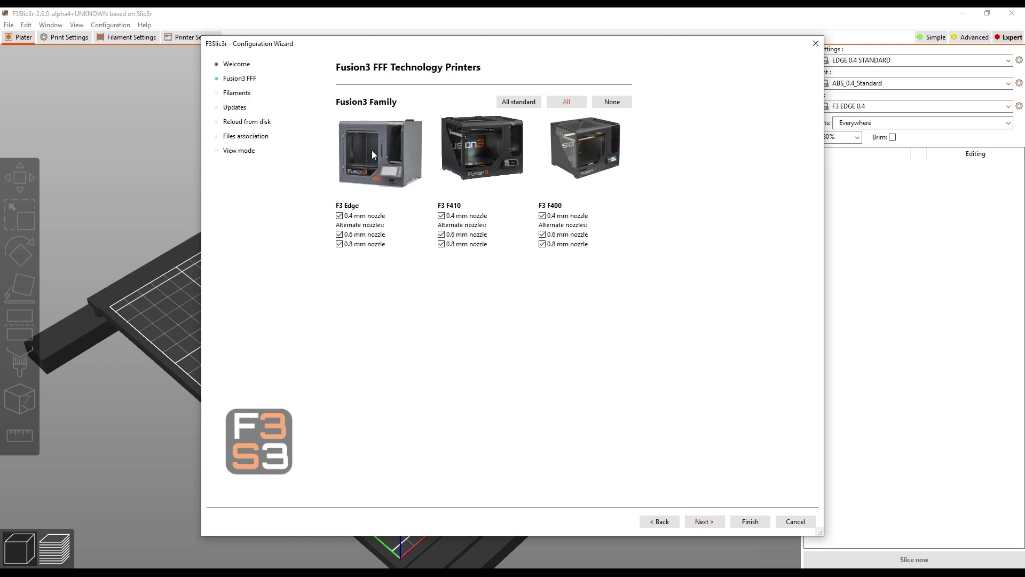
pyautogui.click(702, 521)
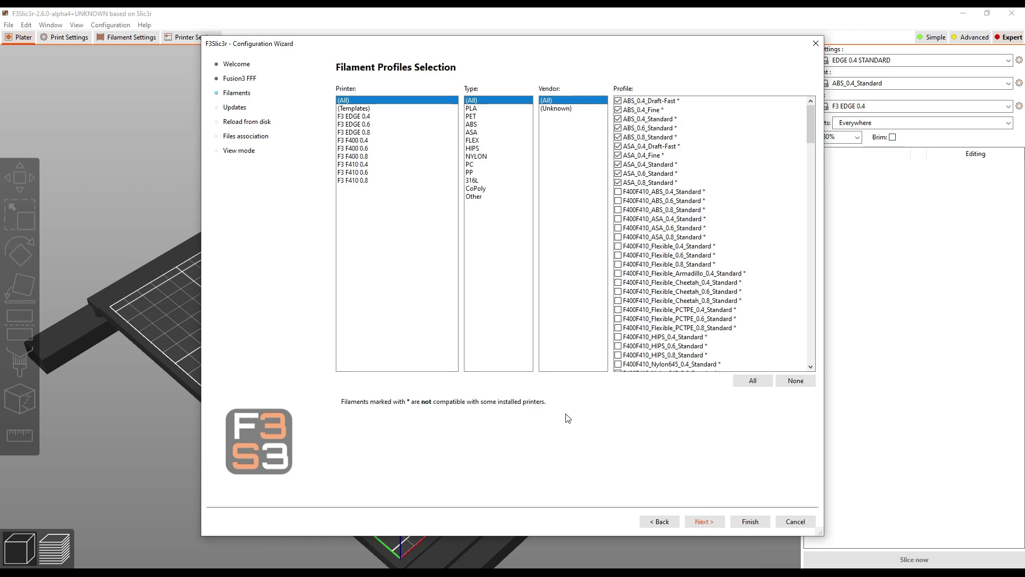
pyautogui.click(753, 380)
pyautogui.click(705, 521)
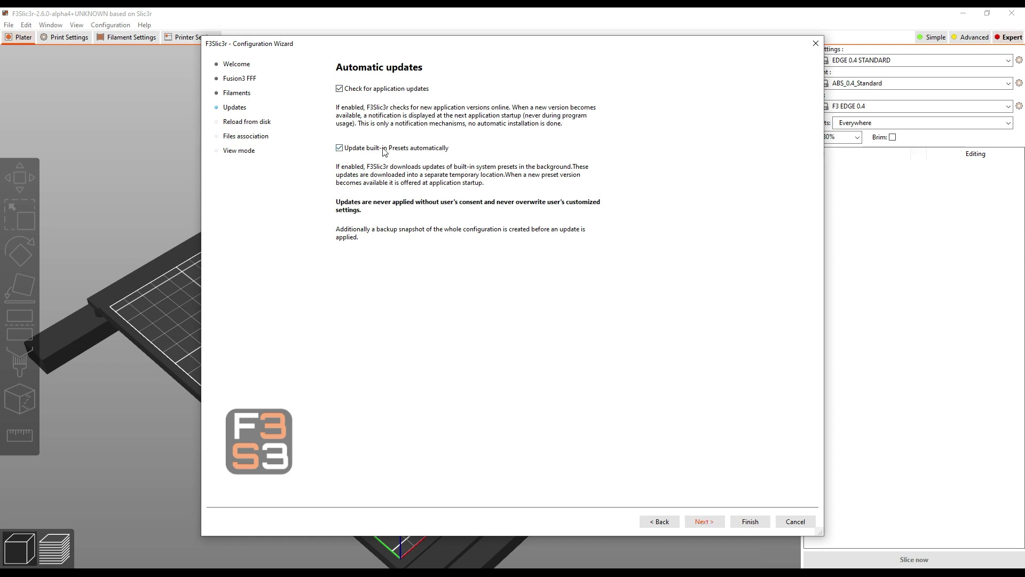
# Keep the wizard's update and reload settings, associate .3mf and .stl files with F3Slic3r, and complete the wizard
pyautogui.click(715, 524)
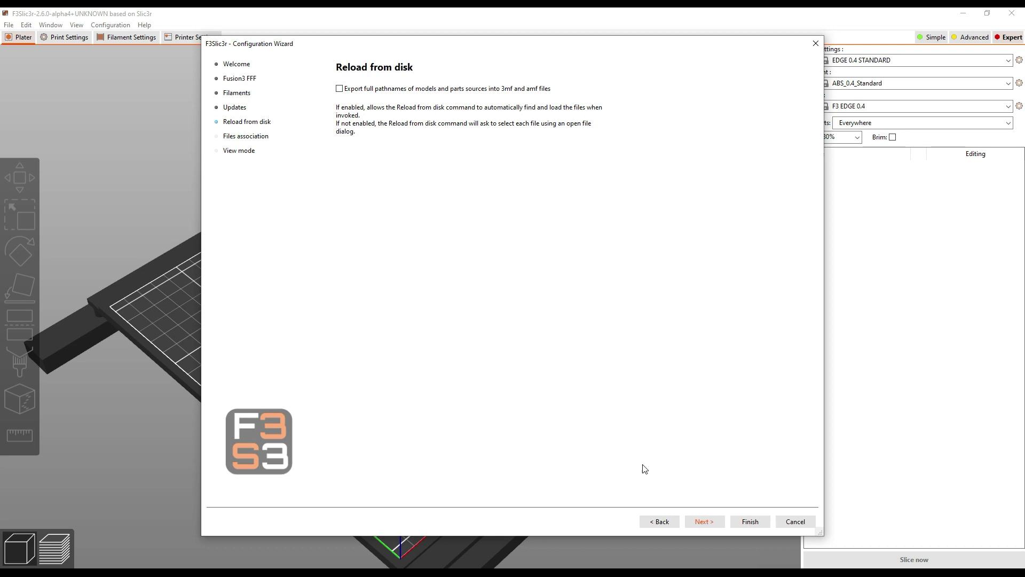
pyautogui.click(705, 522)
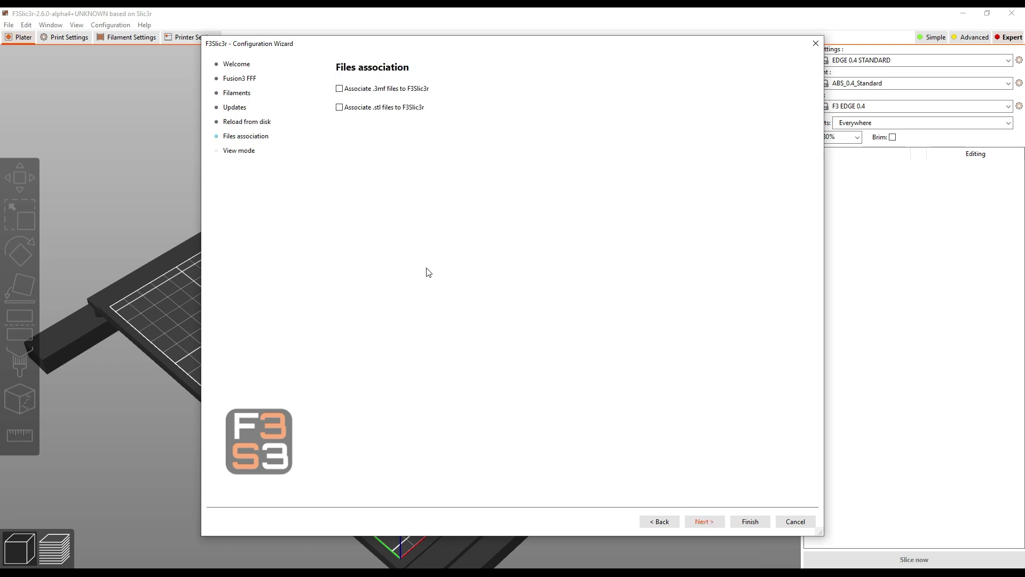
pyautogui.click(339, 89)
pyautogui.click(340, 108)
pyautogui.click(705, 522)
pyautogui.click(705, 522)
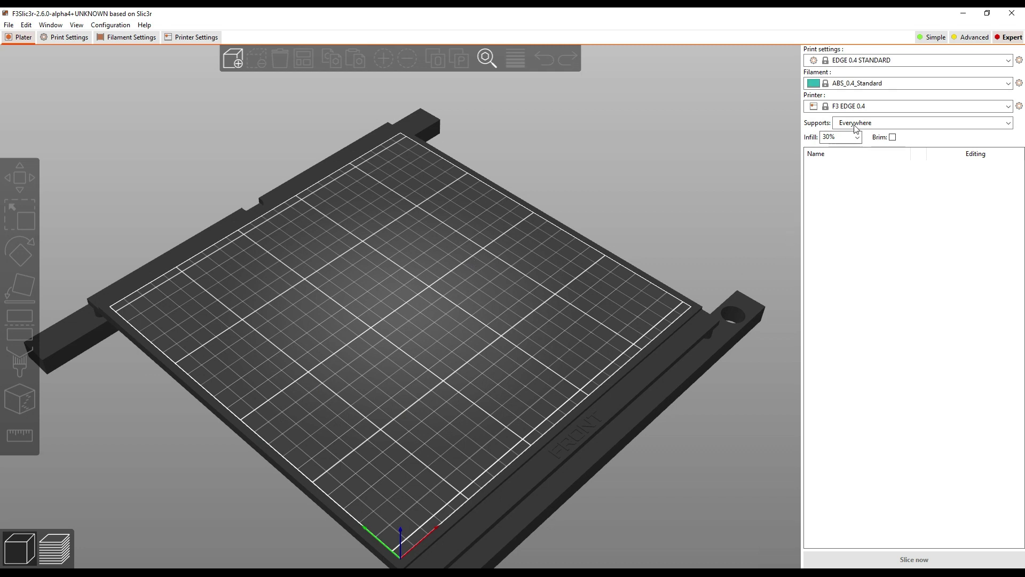
# Choose the F3 F410 0.4 printer and look through the filament profiles offered for it
pyautogui.click(861, 106)
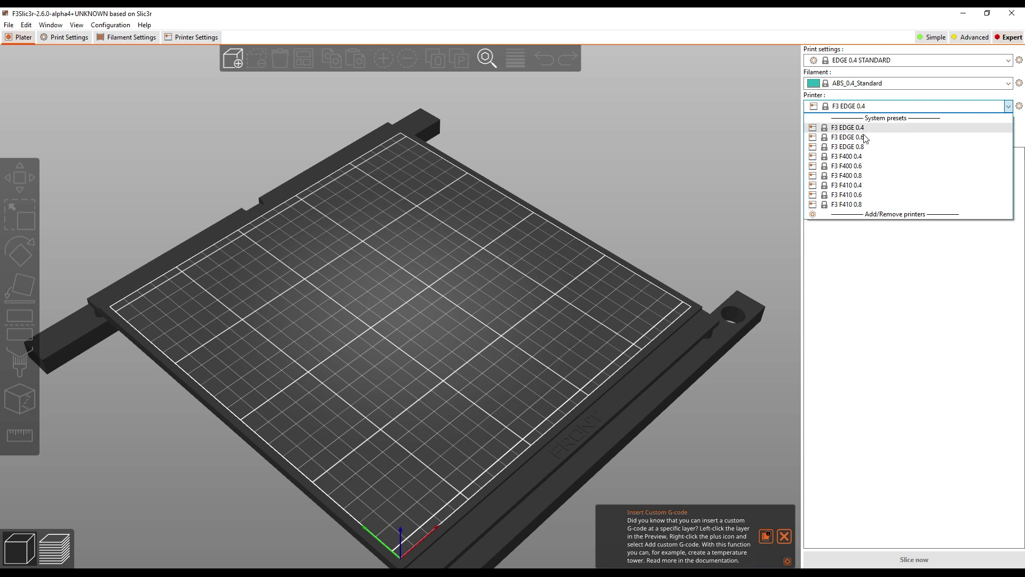
pyautogui.click(865, 185)
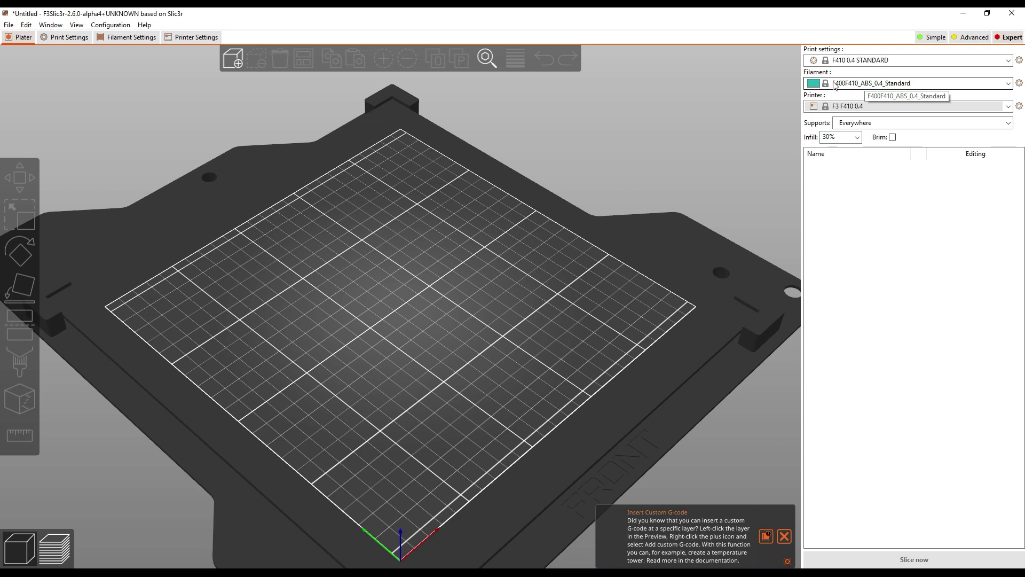
pyautogui.click(884, 86)
pyautogui.scroll(-2, 881, 267)
pyautogui.scroll(-1, 880, 265)
pyautogui.press('Escape')
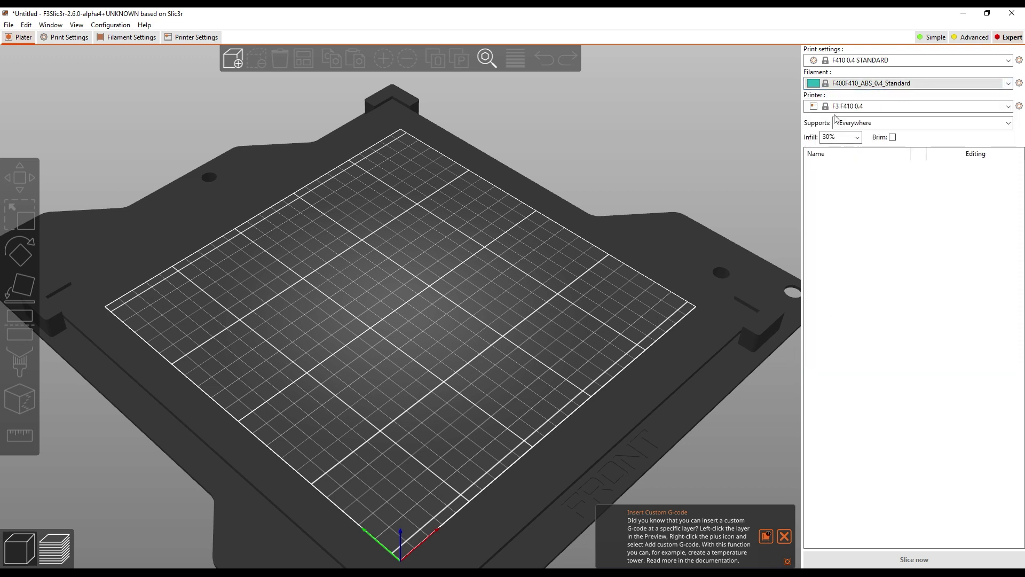
# Switch the printer to F3 F400 0.4 and look through its print settings and filament profiles
pyautogui.click(856, 106)
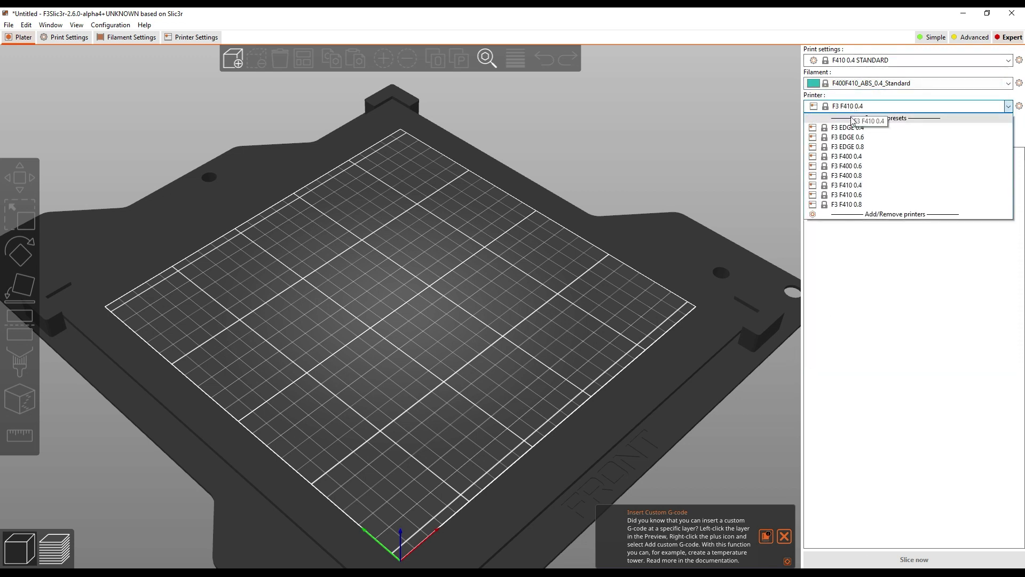
pyautogui.click(849, 156)
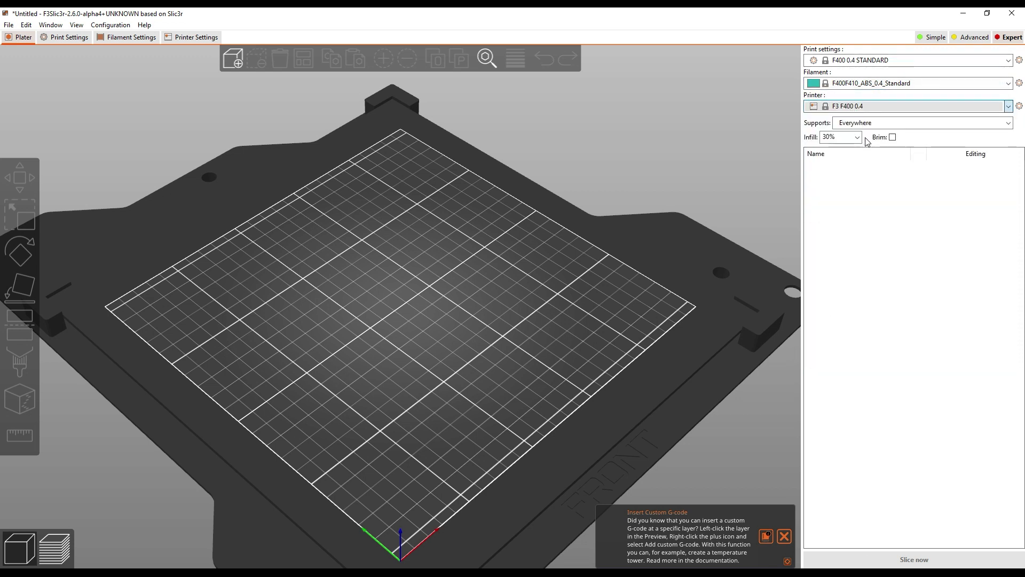
pyautogui.click(851, 61)
pyautogui.click(859, 81)
pyautogui.click(865, 83)
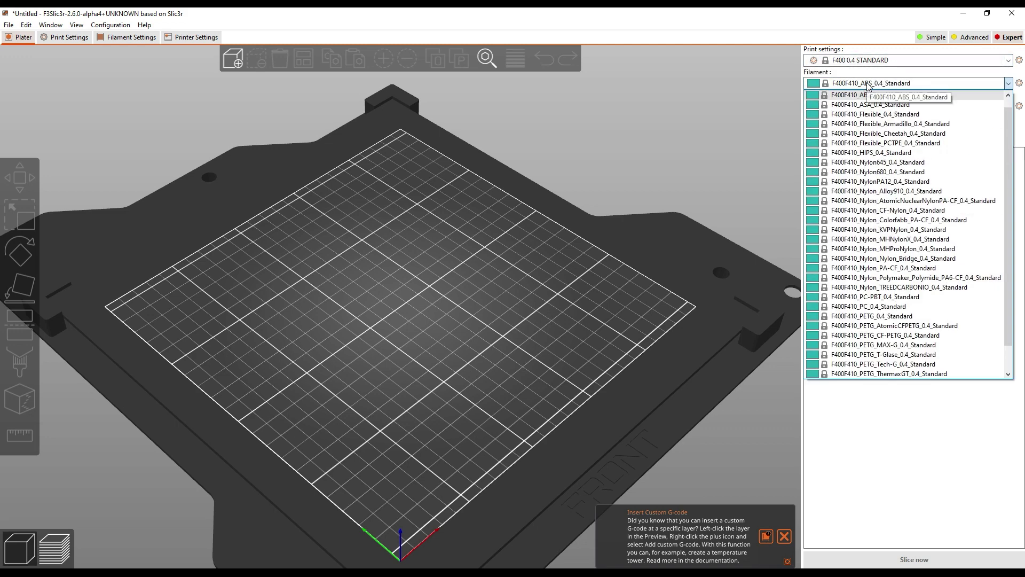
pyautogui.click(864, 109)
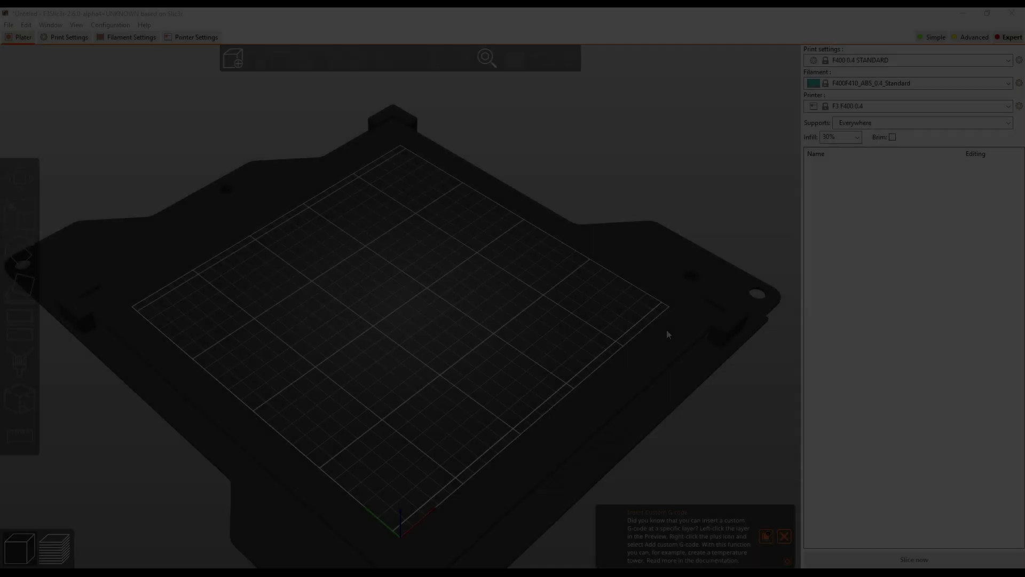